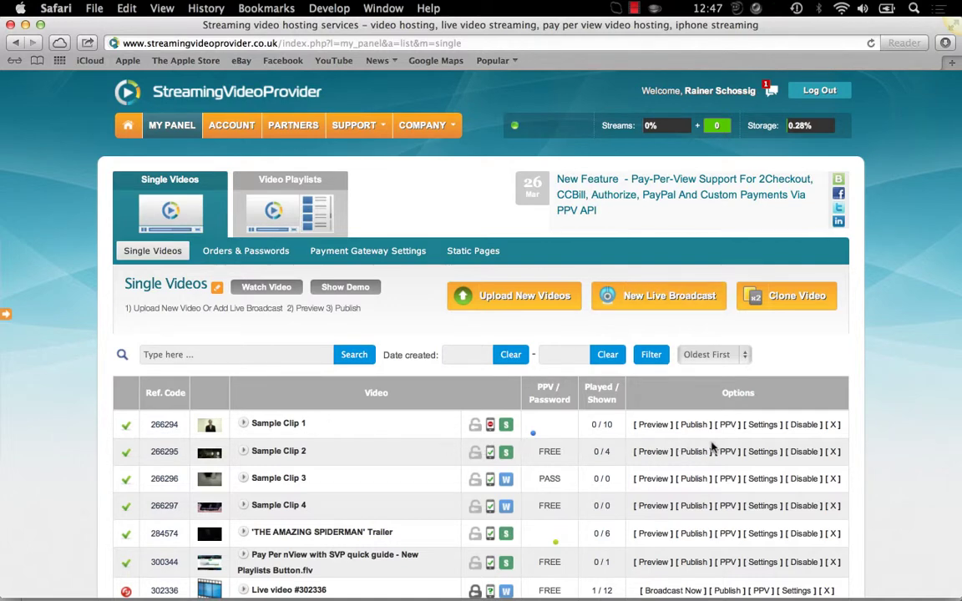
Enable security restrictions in Sample Clip 2's settings
left_click(760, 452)
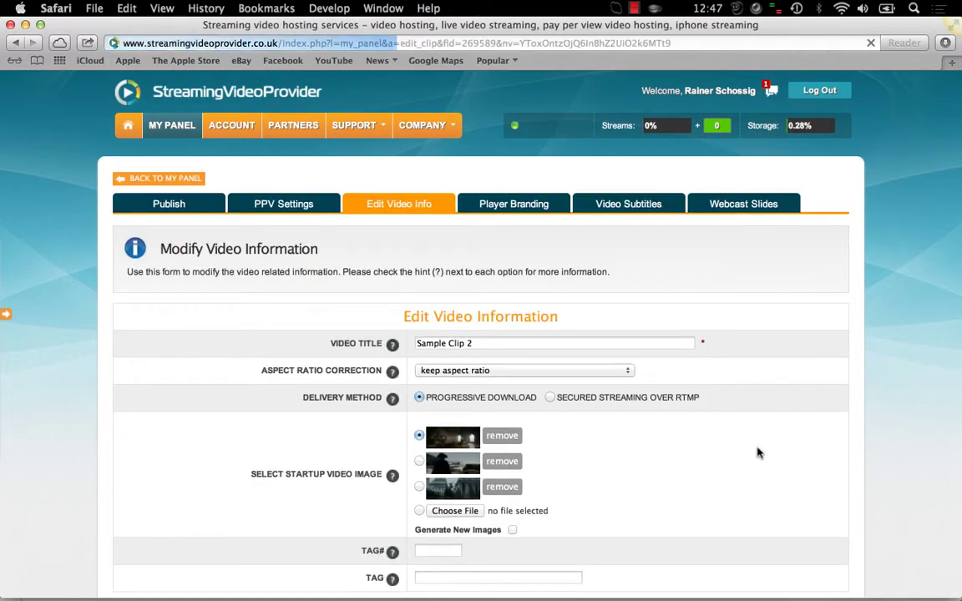
scroll(757, 452, "down", 3)
scroll(757, 452, "down", 5)
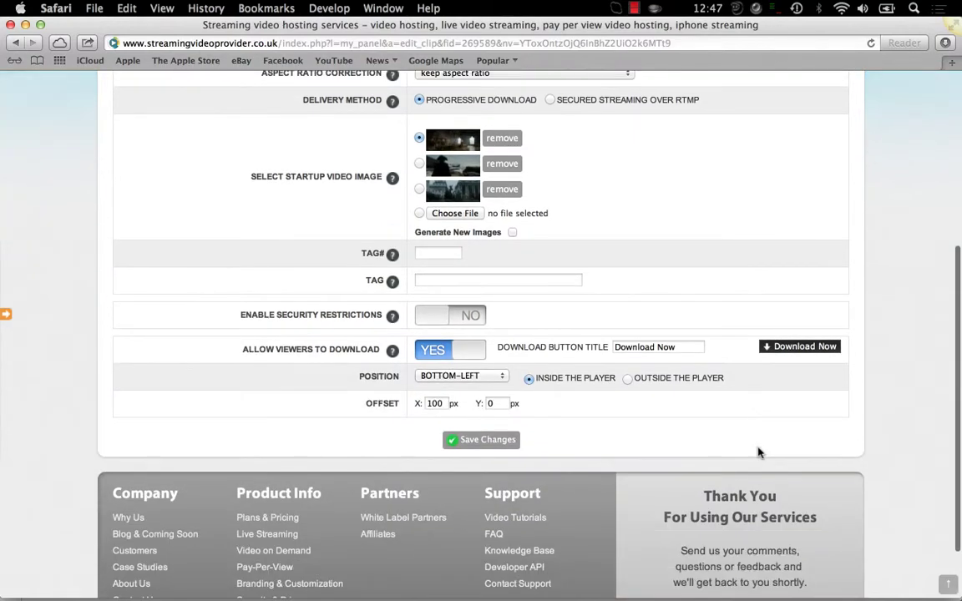
left_click(464, 318)
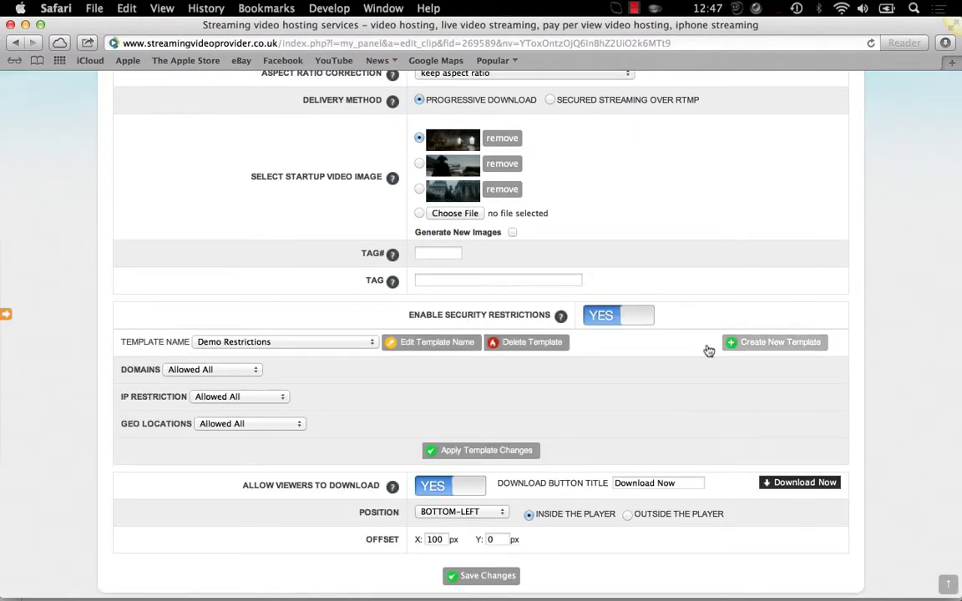
Create and save a new restriction template named 'My restrictions 1'
left_click(740, 350)
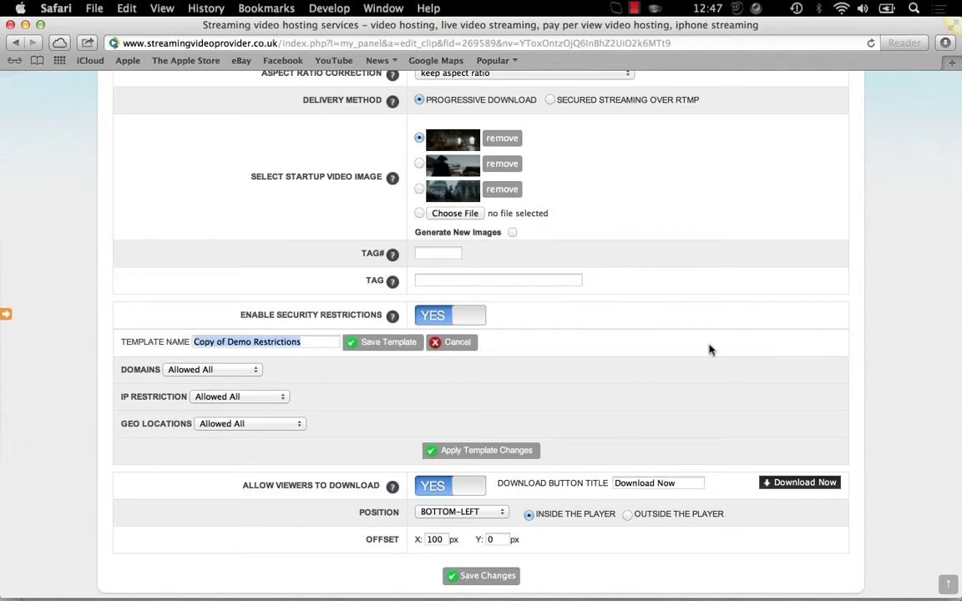
type("My restrictions 1")
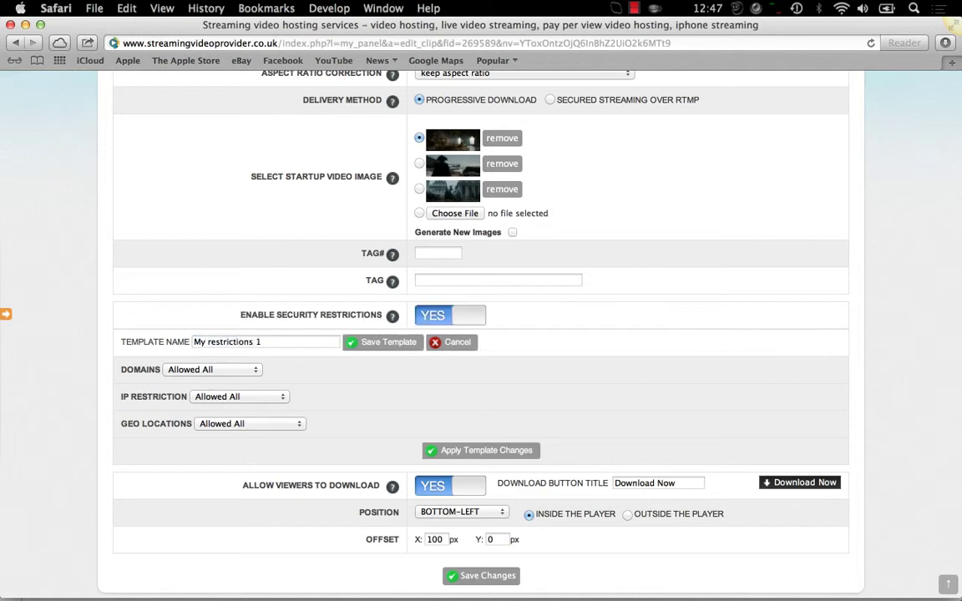
left_click(369, 342)
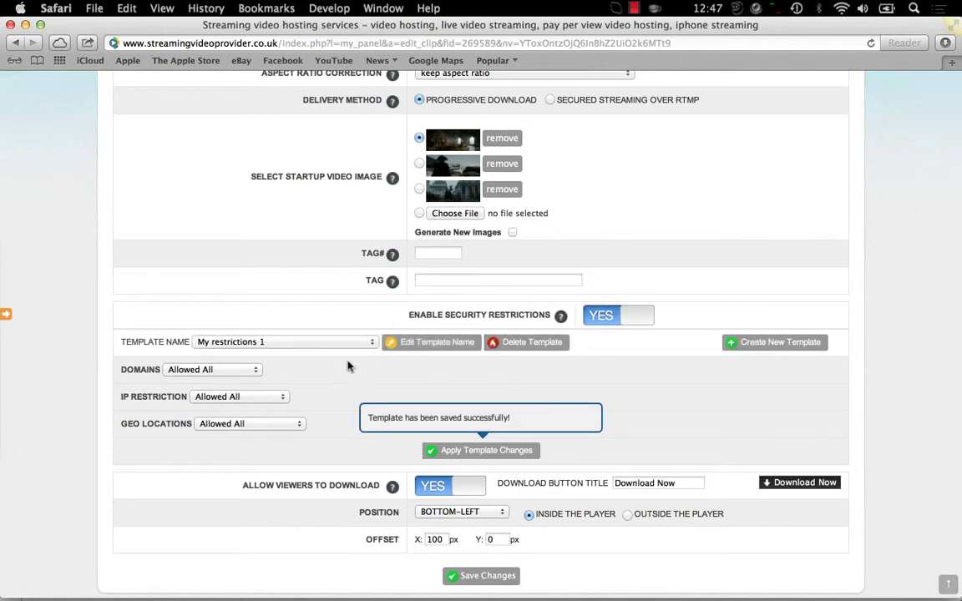
Set Domains to Allowed ONLY for streamingvideoprovider.com and apply the template changes
left_click(249, 371)
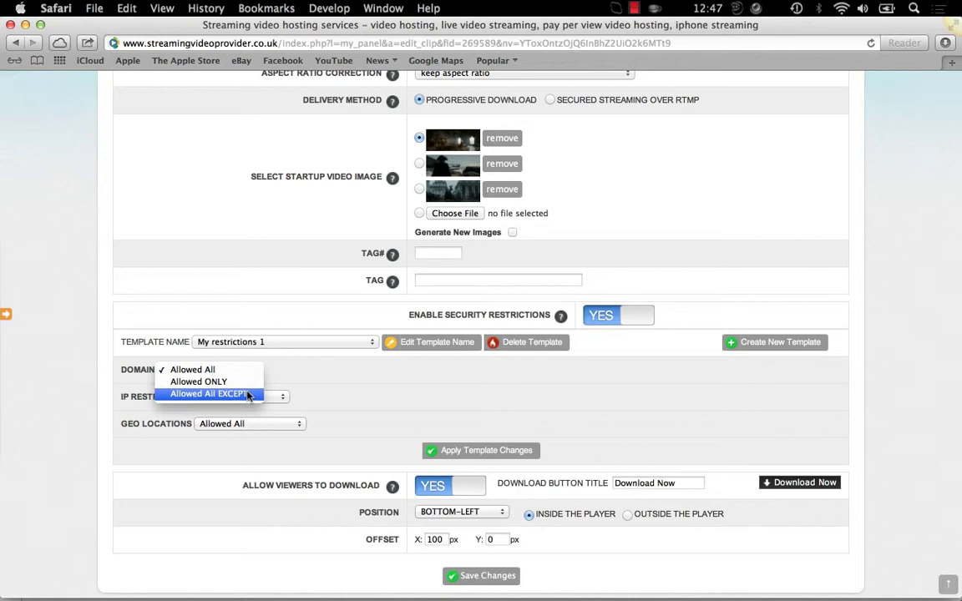
left_click(250, 383)
left_click(237, 397)
type("streamingvideoprovider.com")
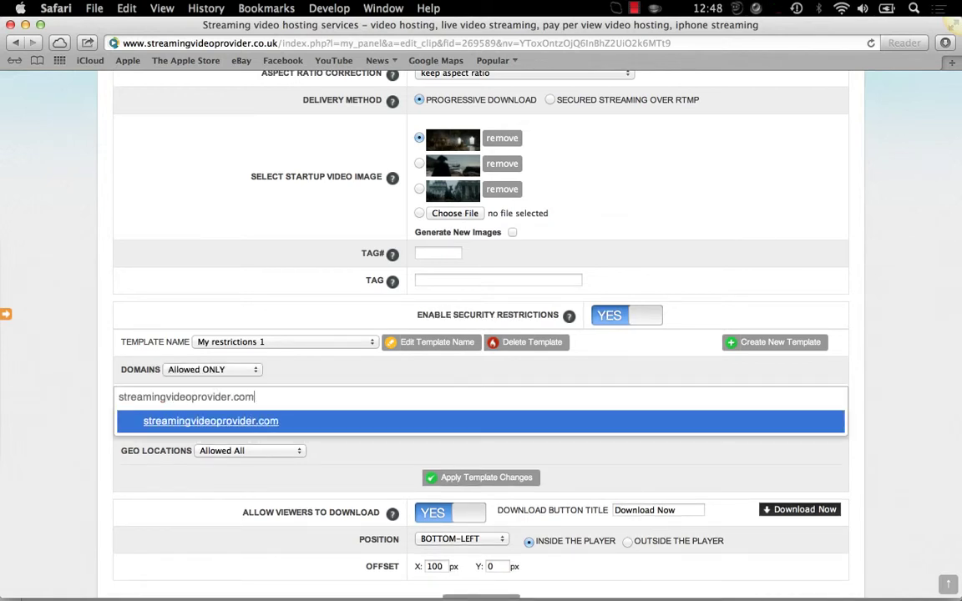
key("Return")
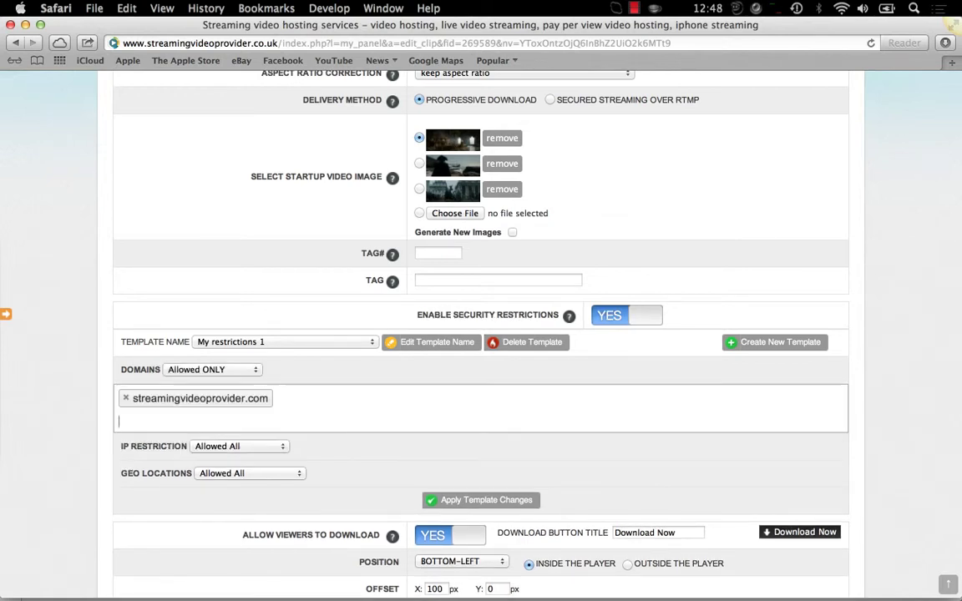
left_click(298, 446)
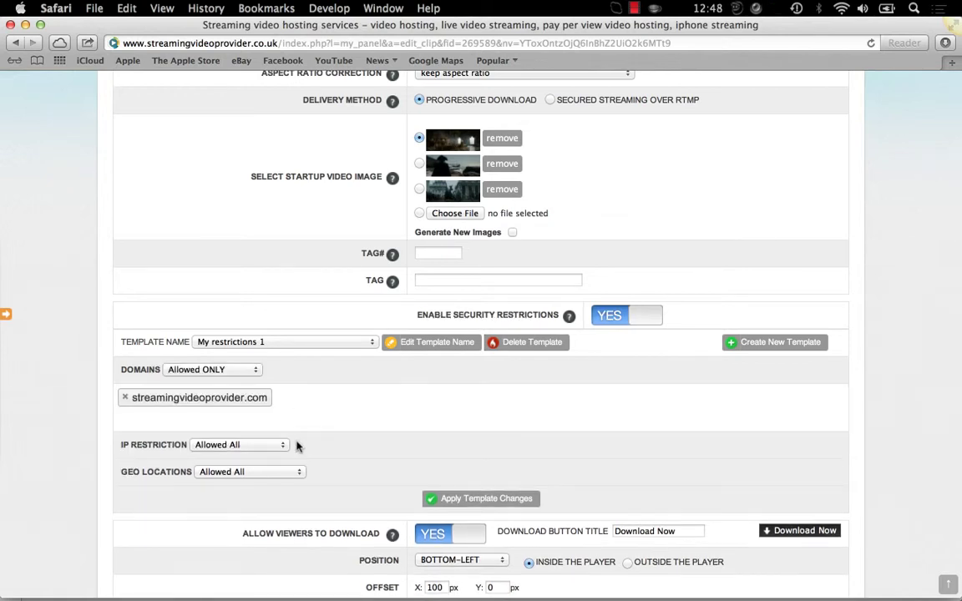
left_click(447, 498)
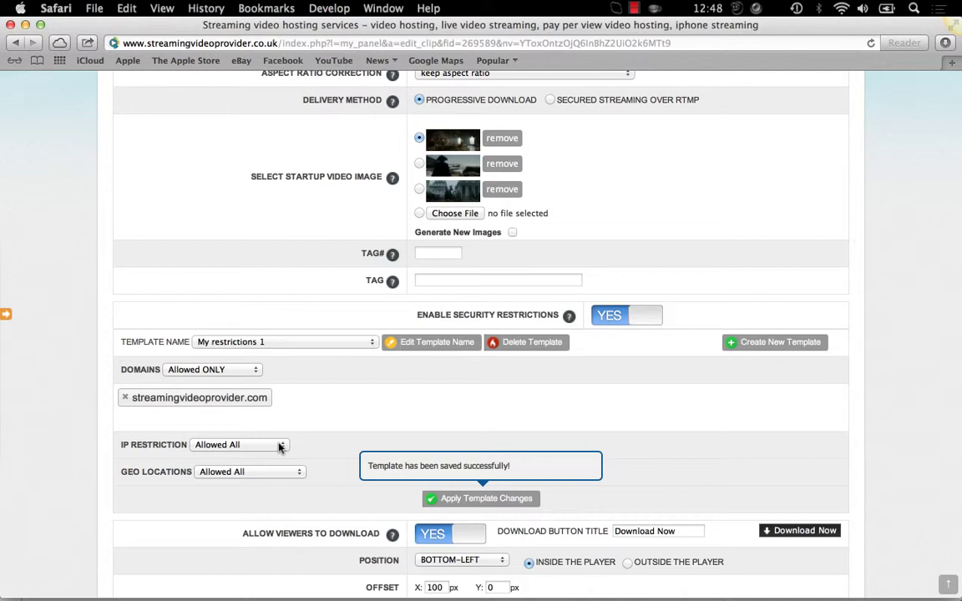
Set IP Restriction to Allowed ONLY with 8.8.8.8 as the sole permitted address
left_click(280, 448)
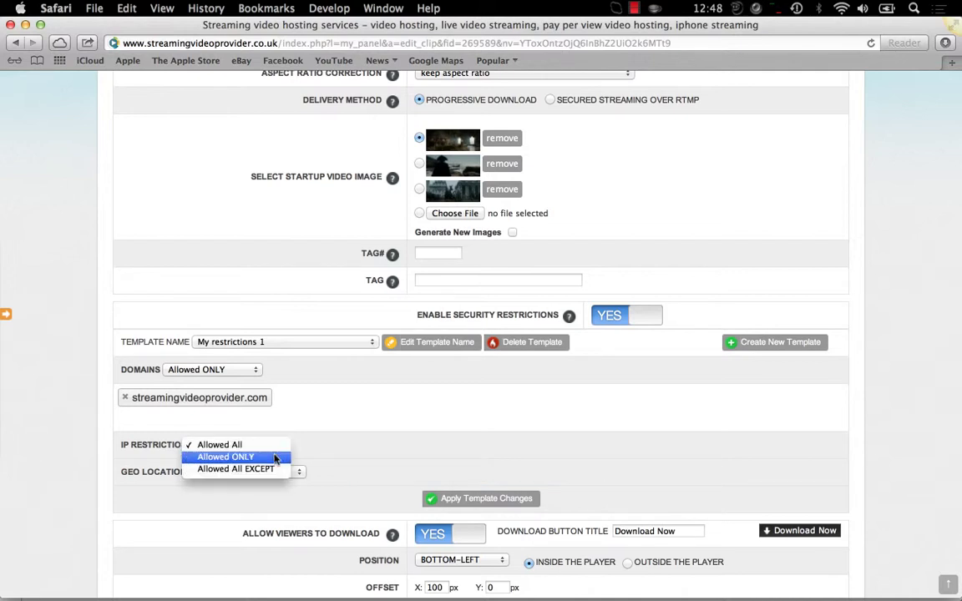
left_click(275, 458)
left_click(247, 470)
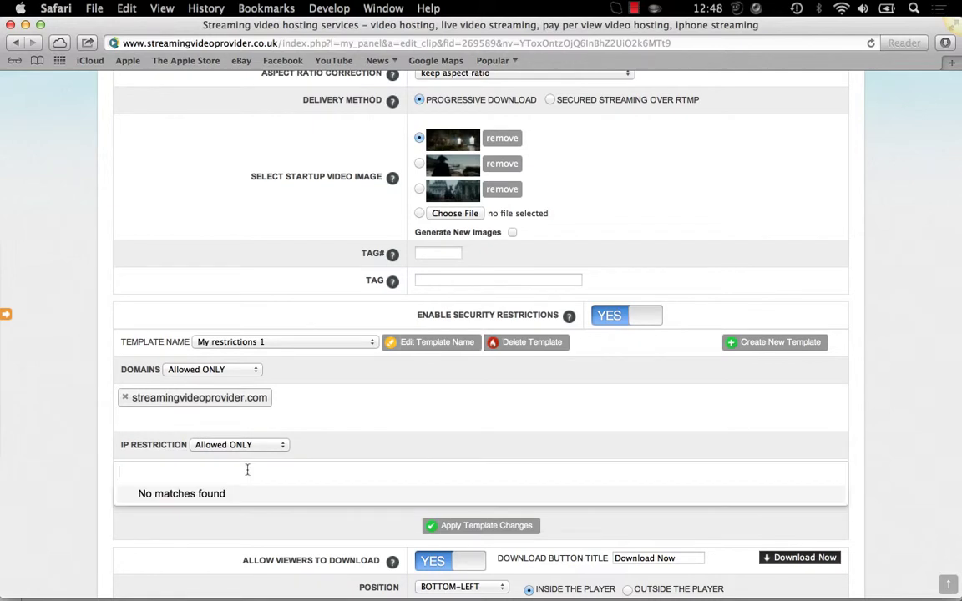
type("8.8.8")
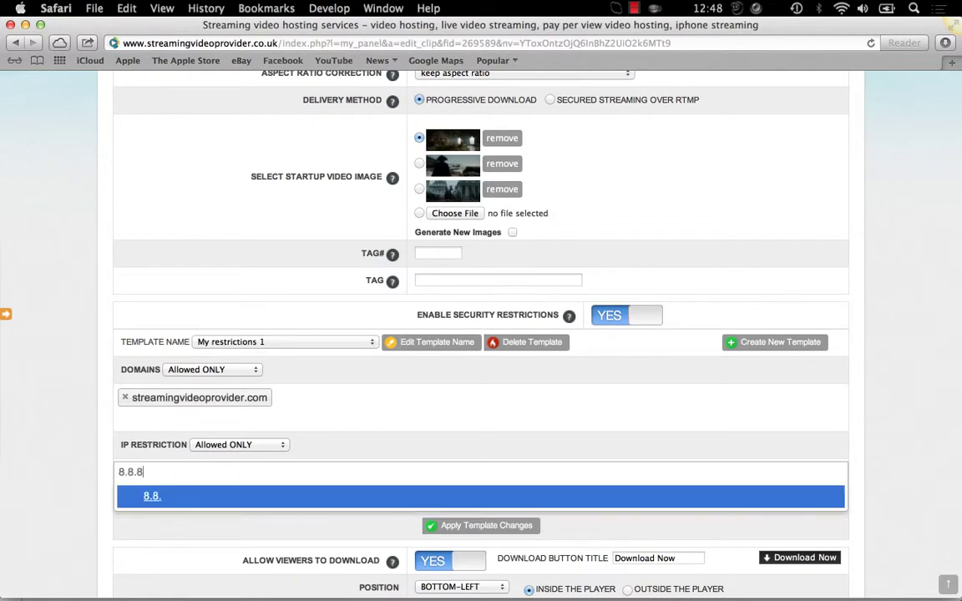
type(".8")
key("Return")
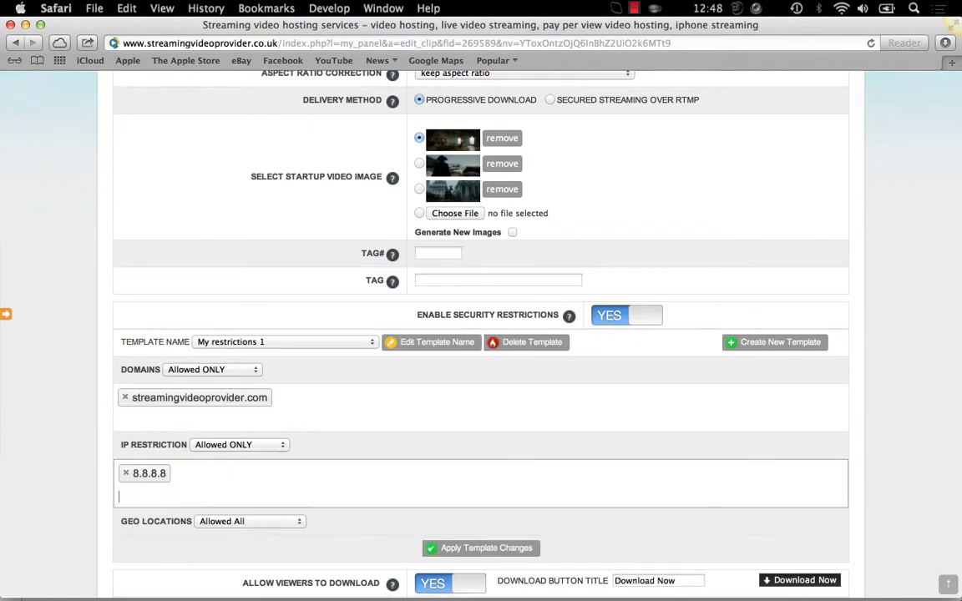
left_click(357, 444)
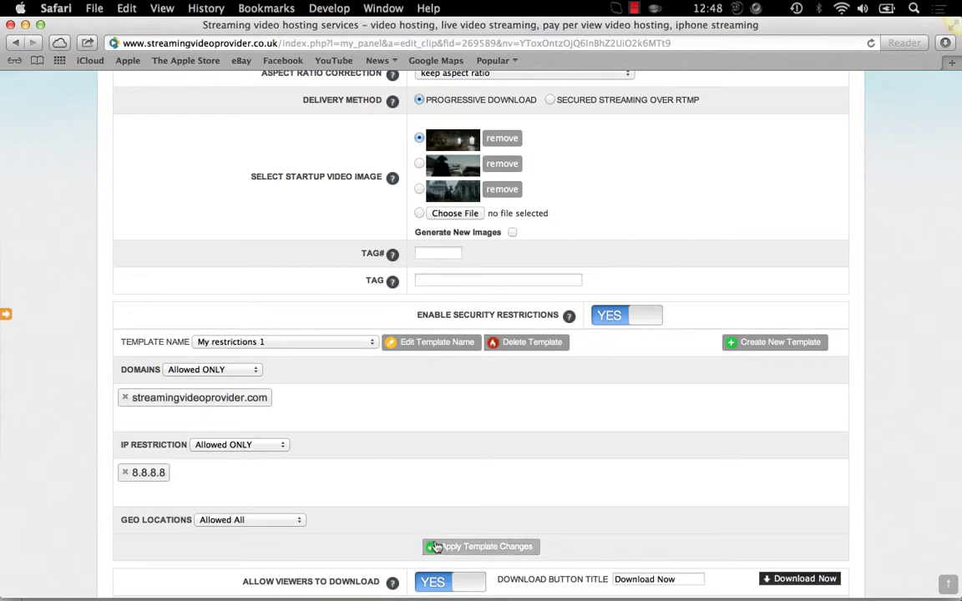
Apply the IP change, then set Geo Locations to Allowed ONLY and add Europe as a continent
left_click(435, 547)
left_click(281, 519)
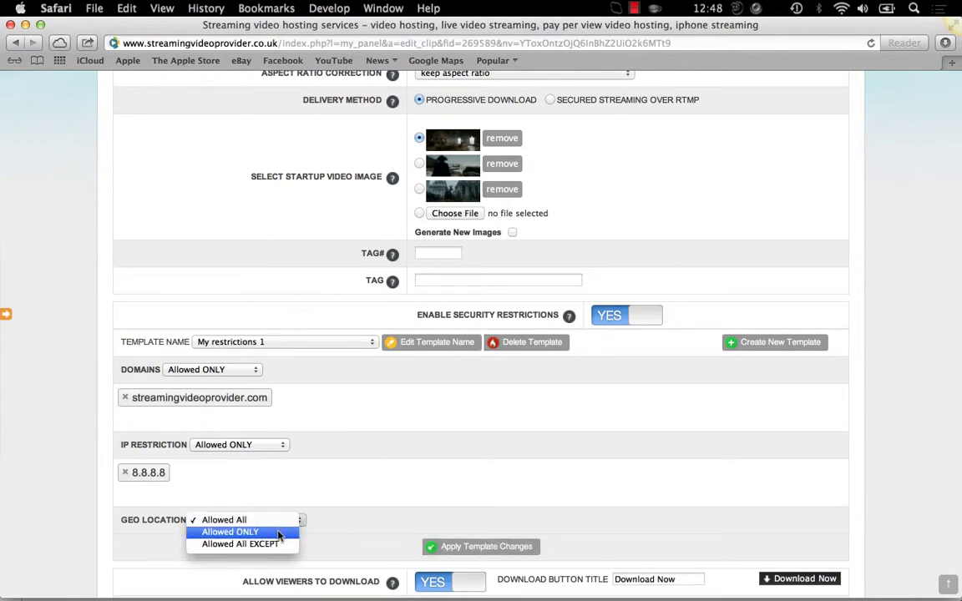
left_click(278, 533)
left_click(398, 517)
type("europe")
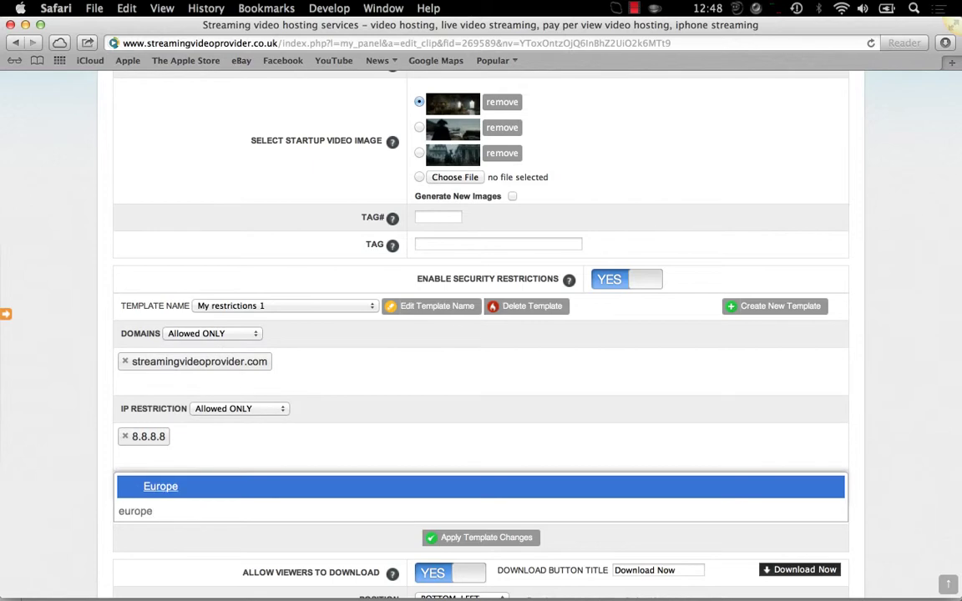
key("Return")
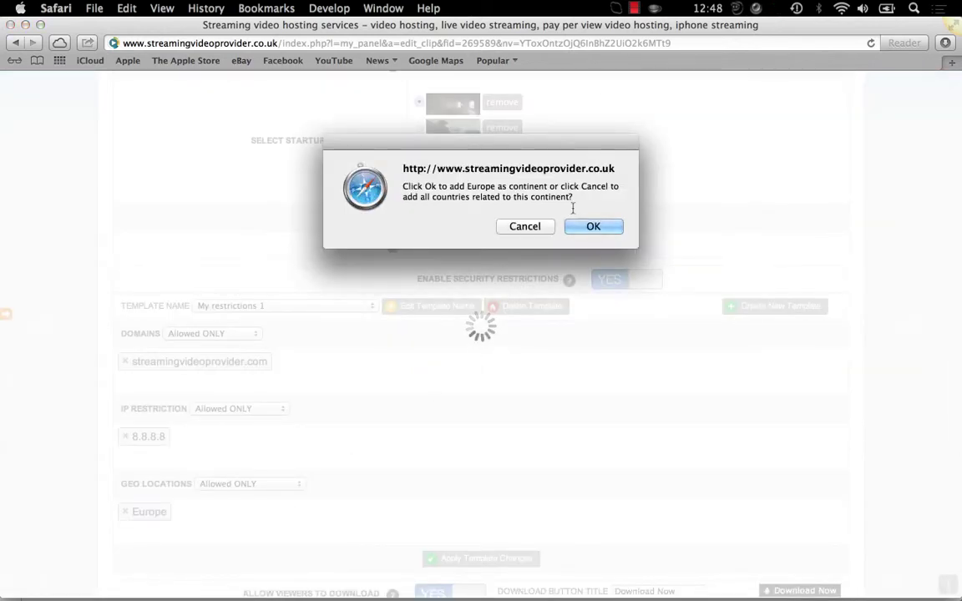
left_click(590, 227)
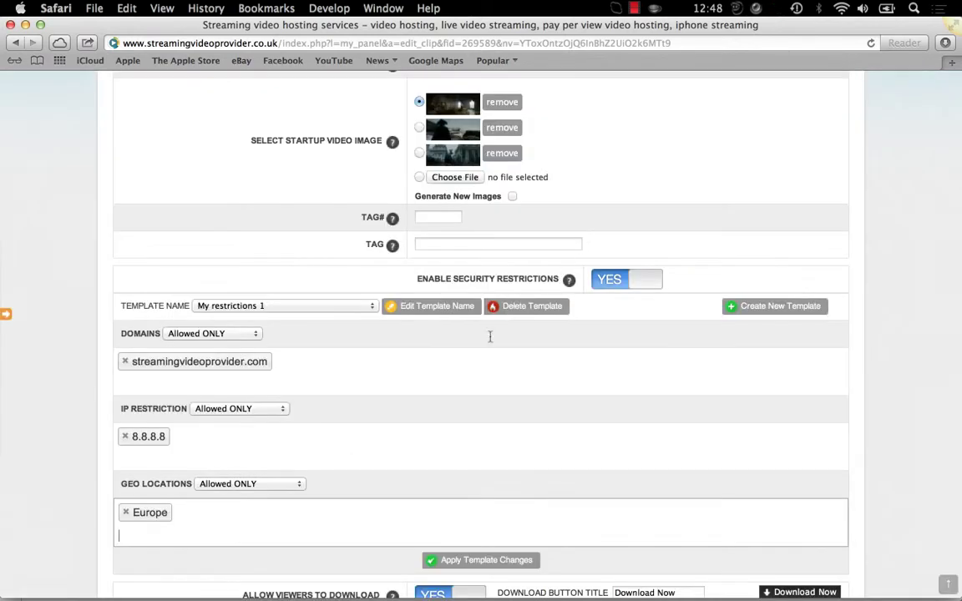
Replace Europe with all individual European countries, drop the United Kingdom, and save the changes
left_click(126, 515)
type("europe")
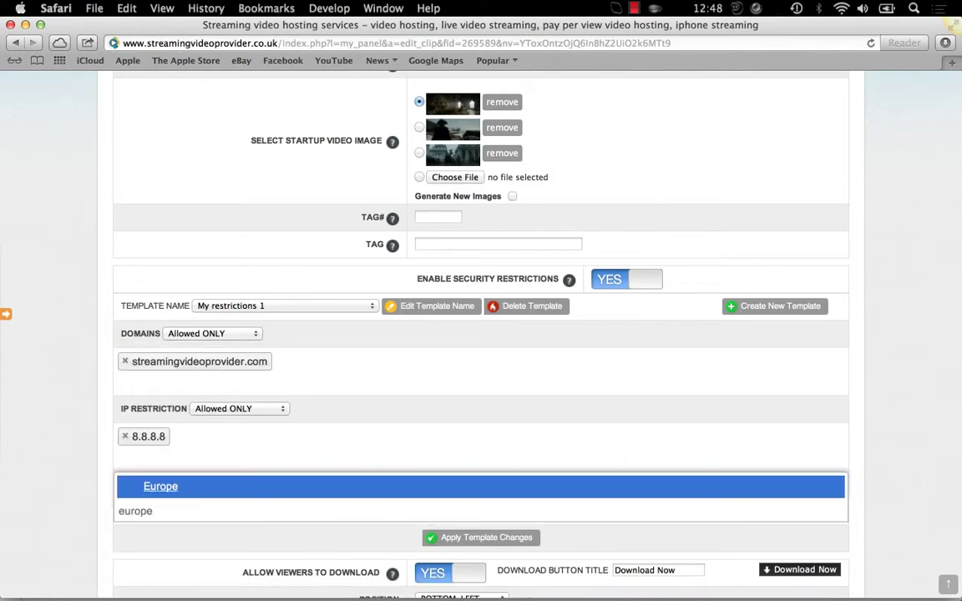
key("Return")
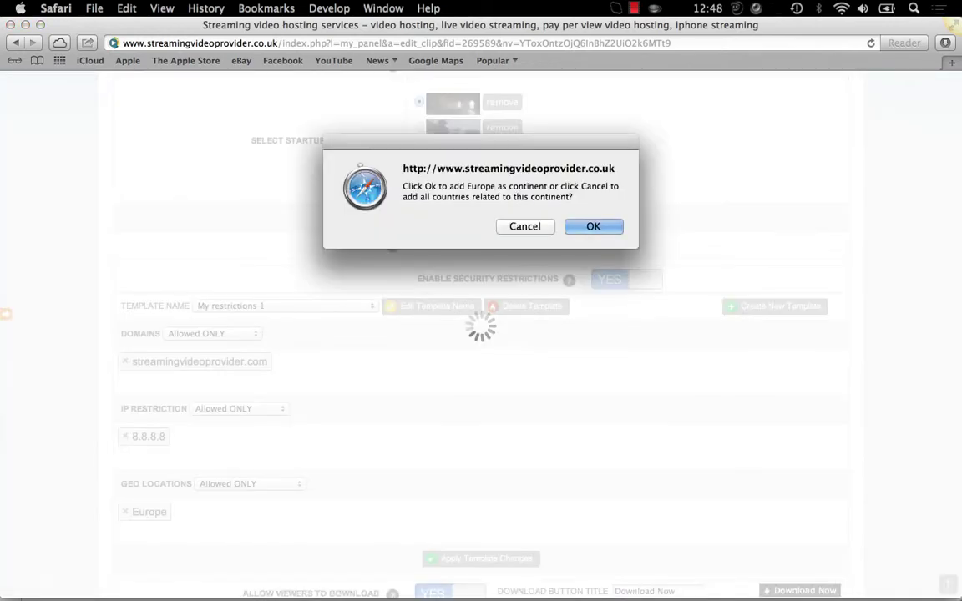
left_click(522, 223)
scroll(496, 418, "down", 5)
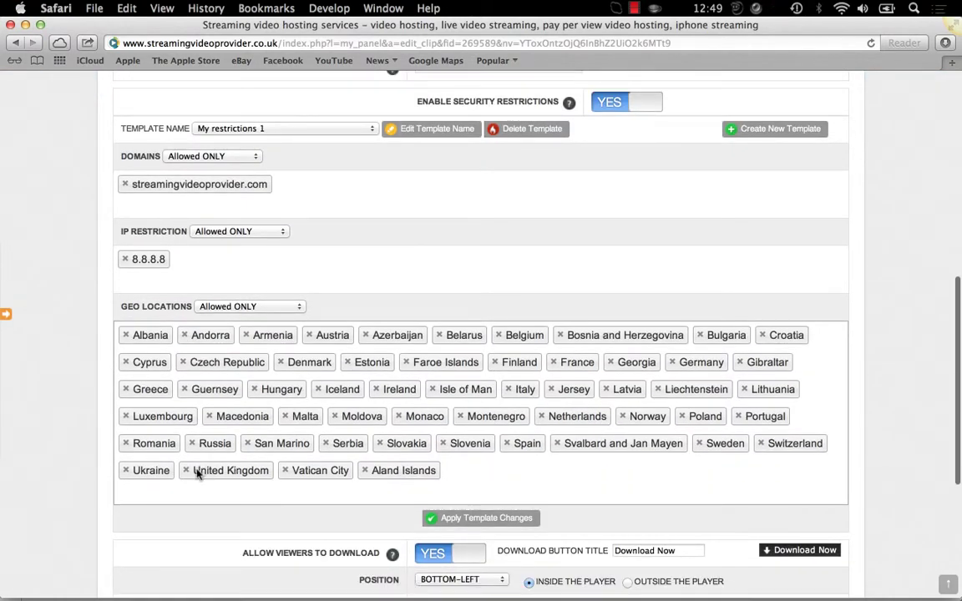
left_click(187, 471)
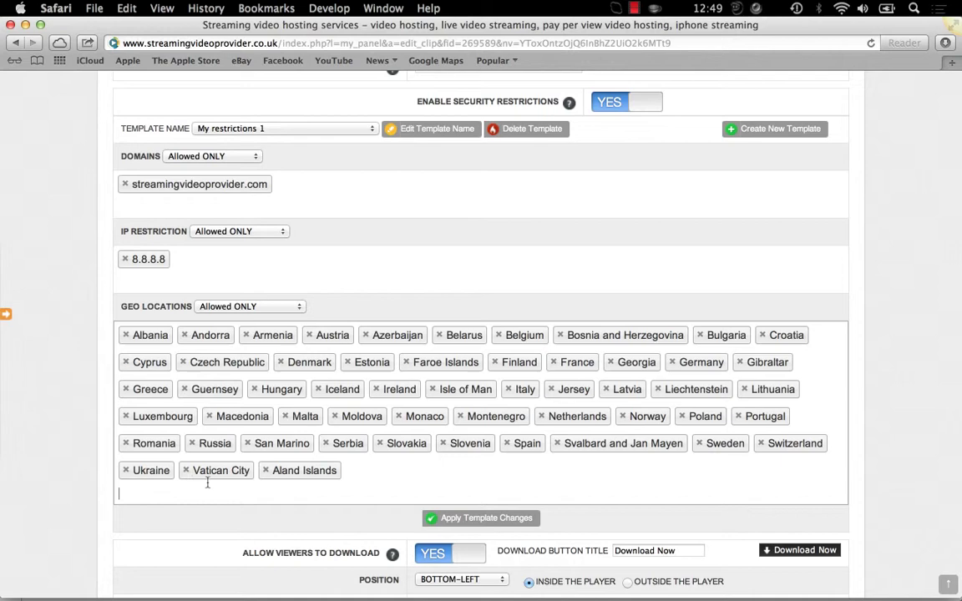
left_click(399, 522)
scroll(483, 451, "down", 5)
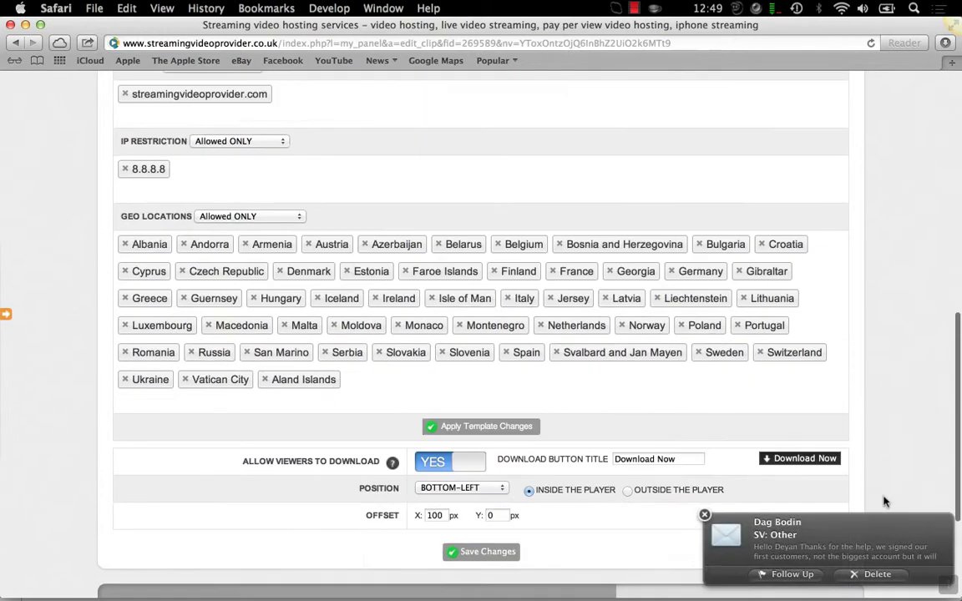
left_click(484, 449)
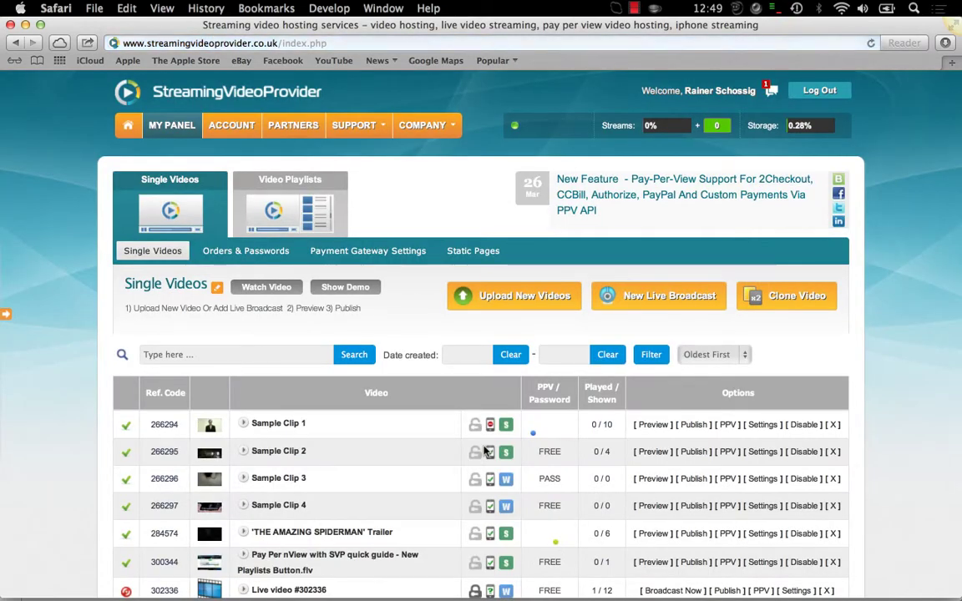
Enable security restrictions on Sample Clip 3 using the My restrictions 1 template and save
scroll(484, 451, "down", 3)
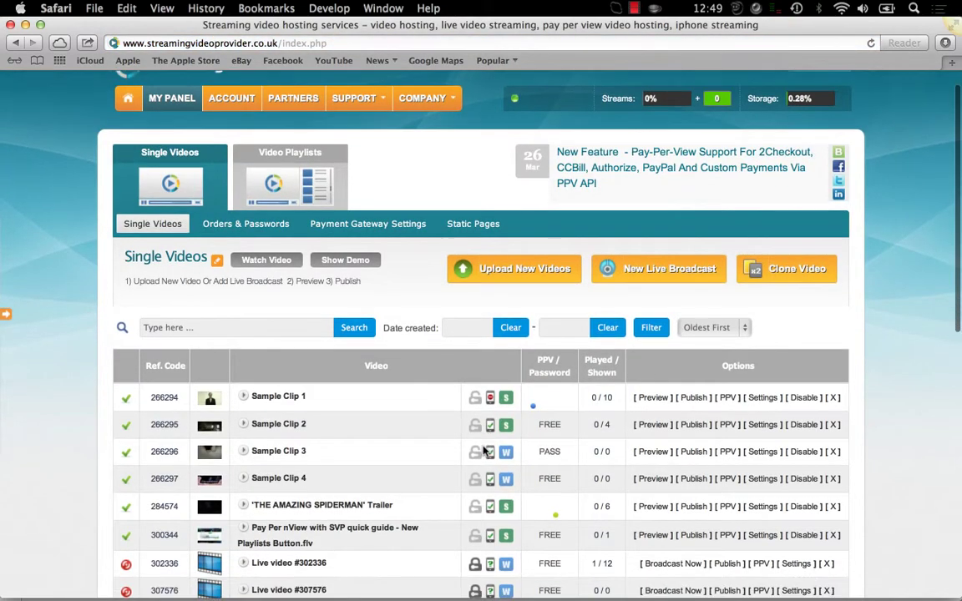
scroll(484, 451, "down", 1)
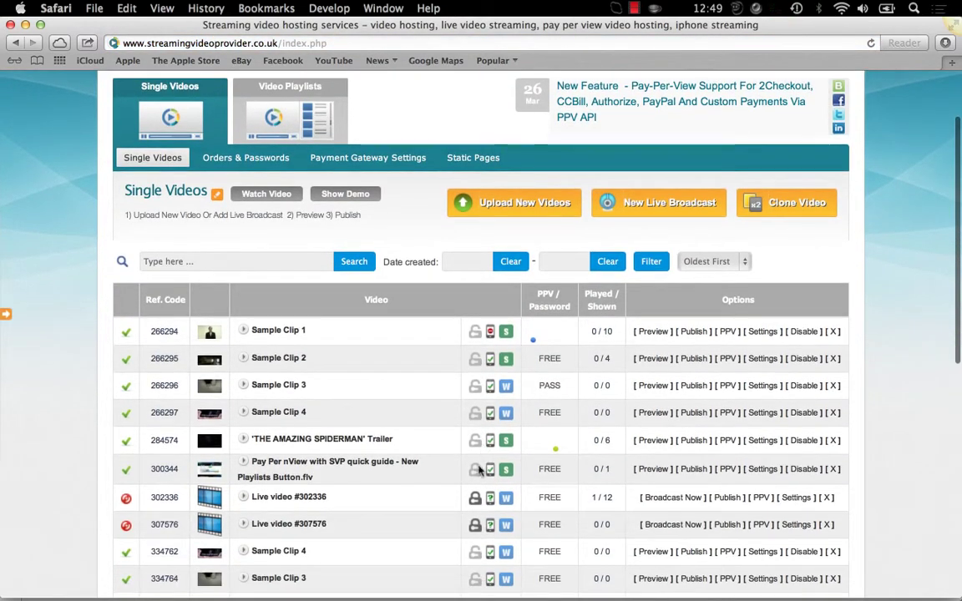
left_click(764, 580)
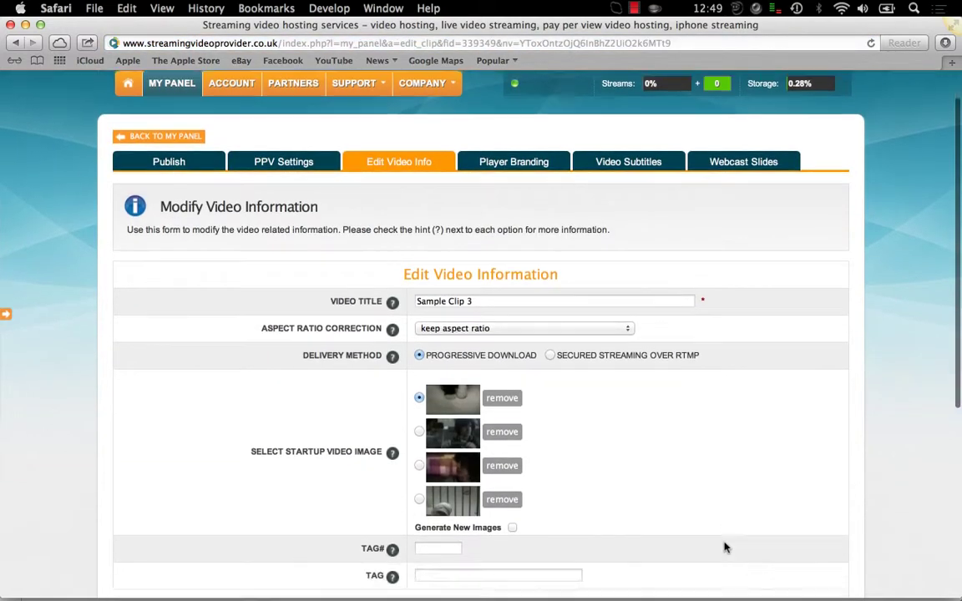
scroll(725, 547, "down", 5)
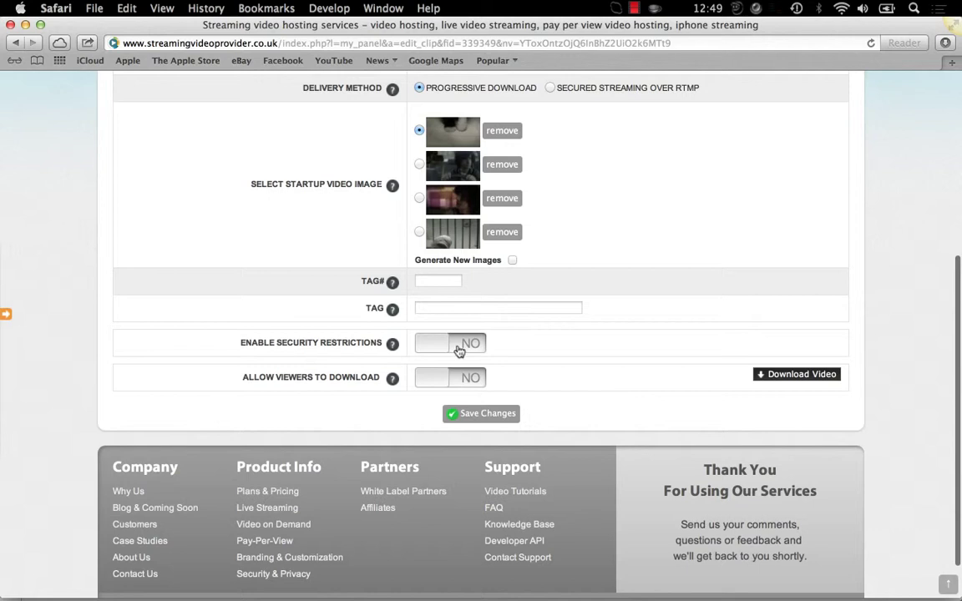
left_click(451, 351)
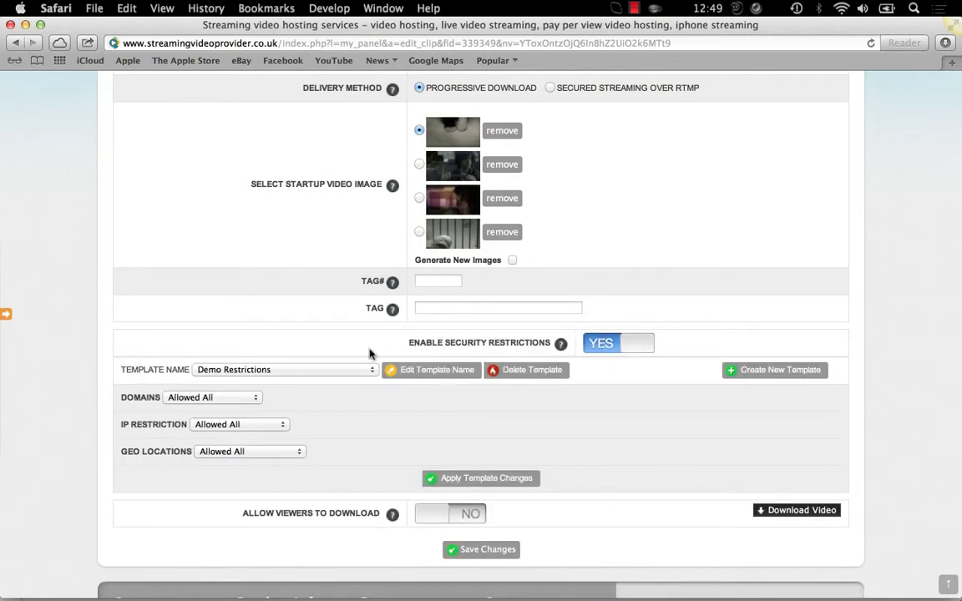
left_click(371, 369)
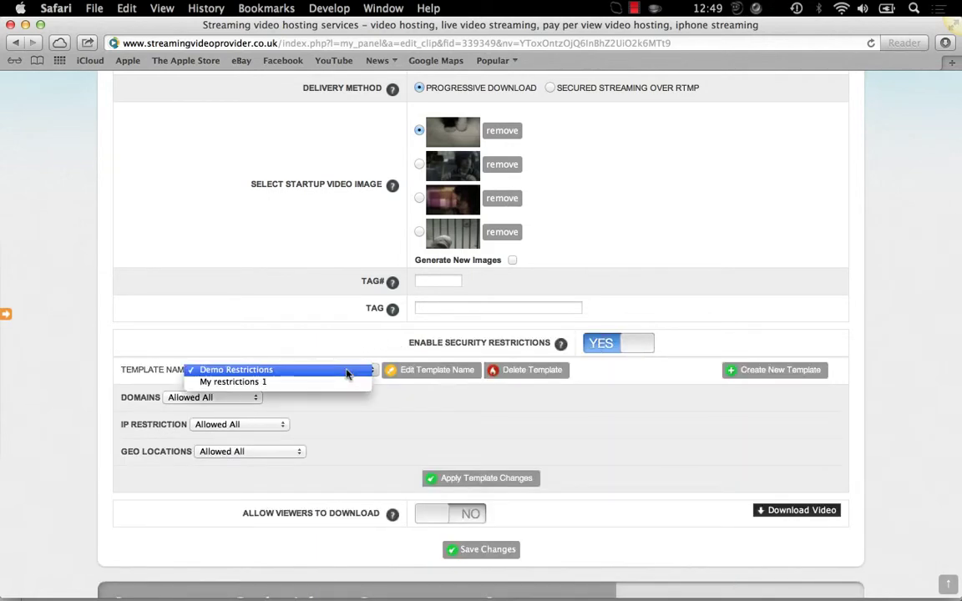
left_click(223, 383)
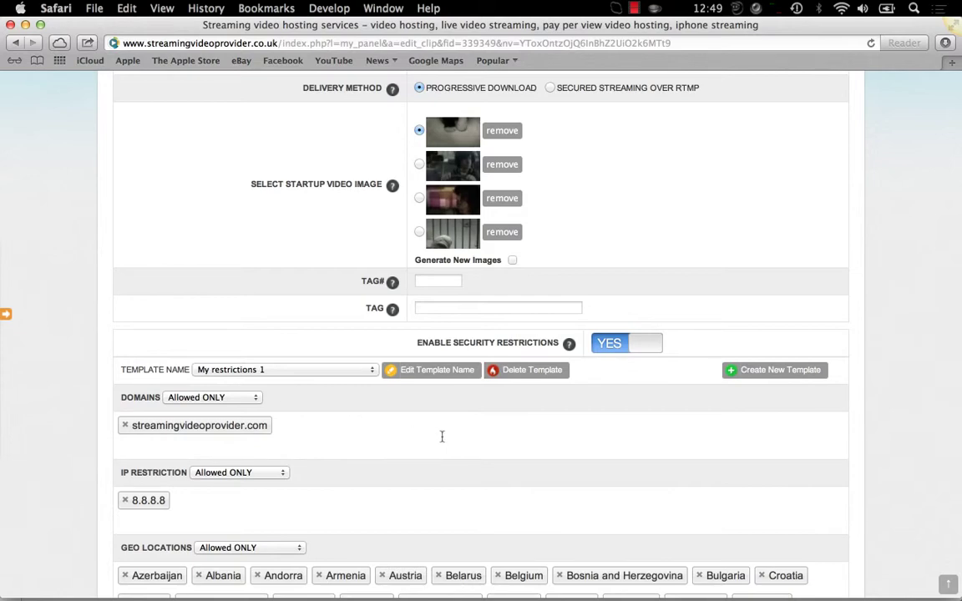
scroll(496, 427, "down", 5)
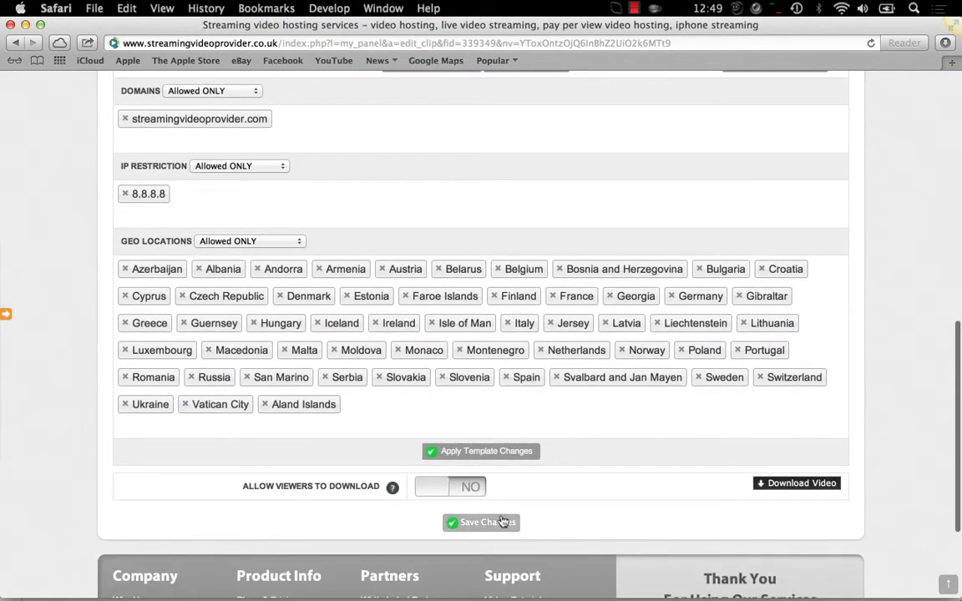
left_click(491, 526)
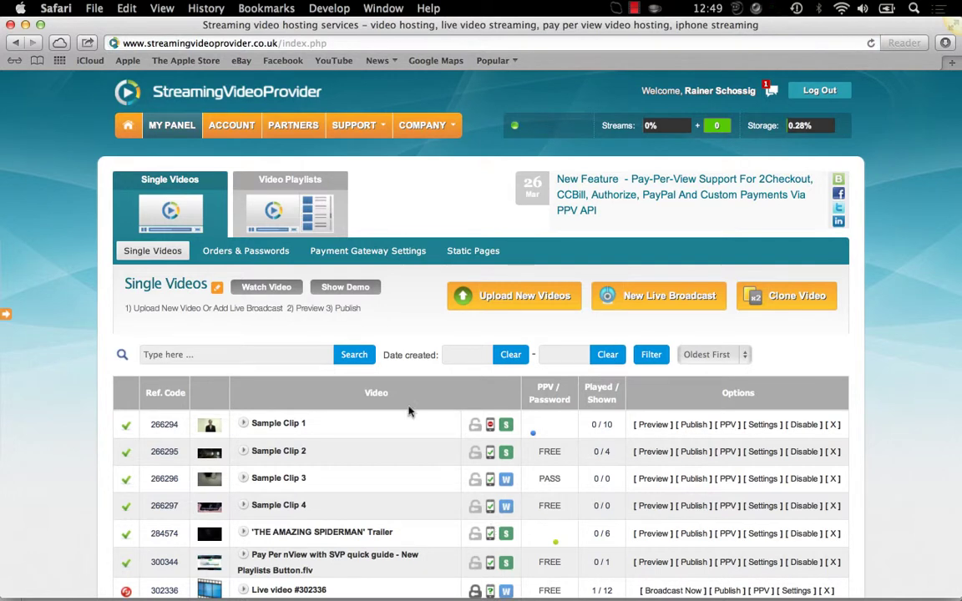
Go to the Video Playlists page listing Live Streams and Trailers
left_click(306, 224)
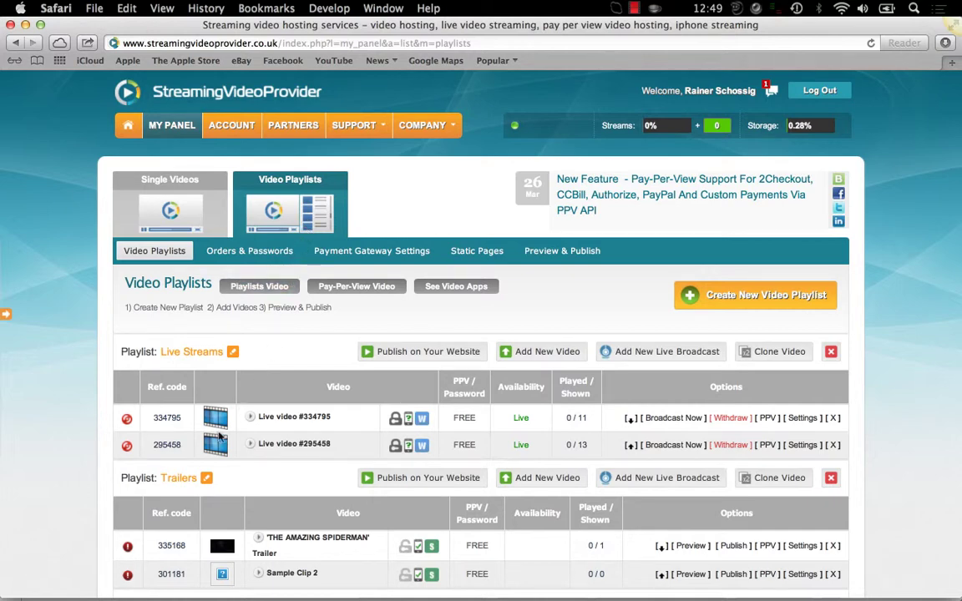
Enable security restrictions on the Trailers playlist with My restrictions 1 and save, returning to My Panel
left_click(208, 479)
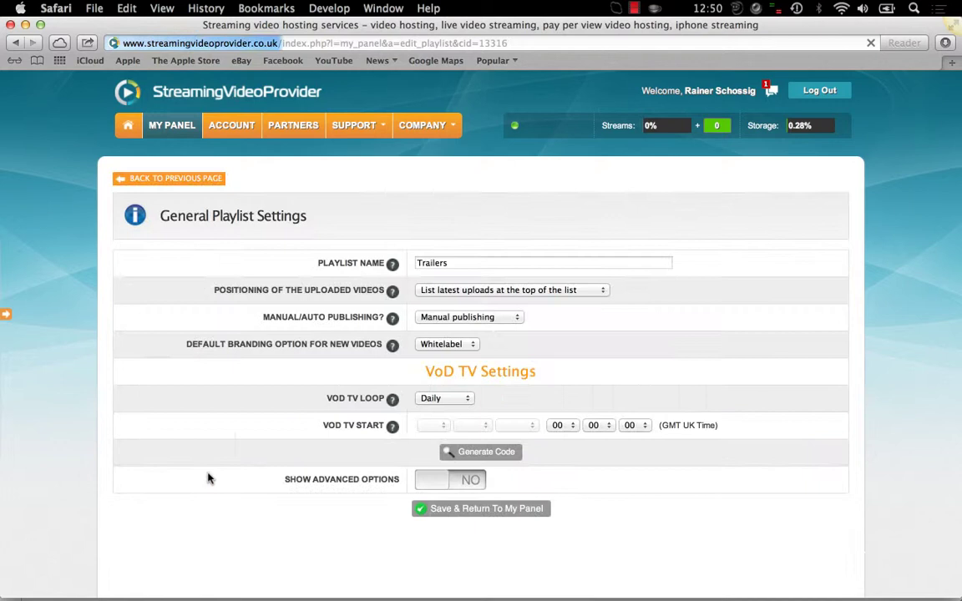
left_click(440, 480)
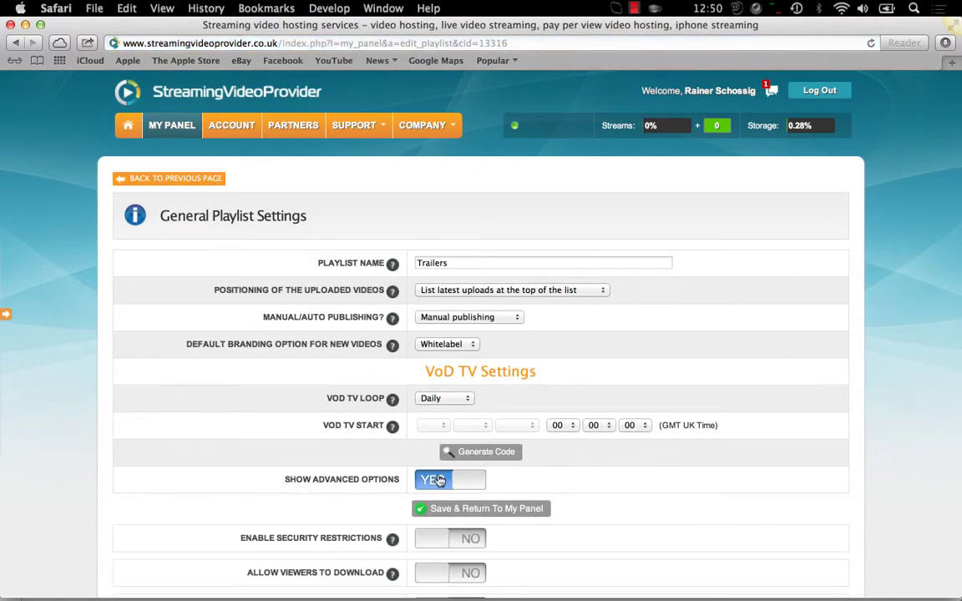
left_click(446, 537)
scroll(409, 483, "down", 5)
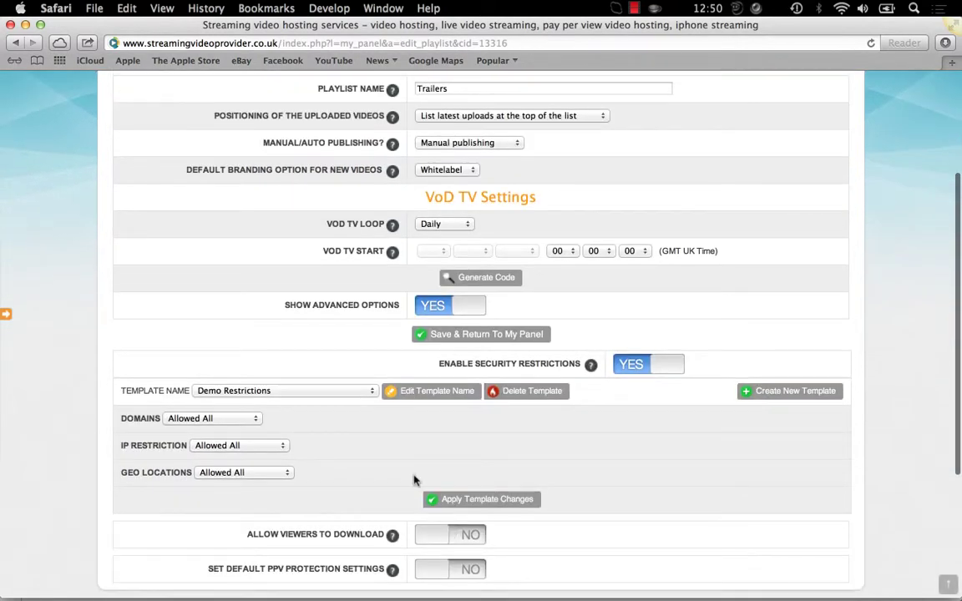
left_click(323, 390)
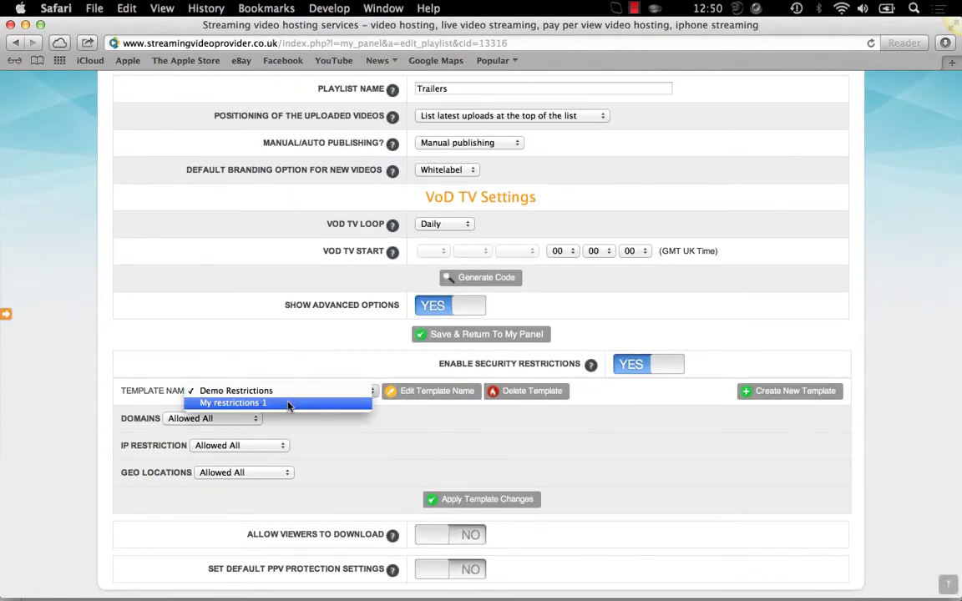
left_click(288, 404)
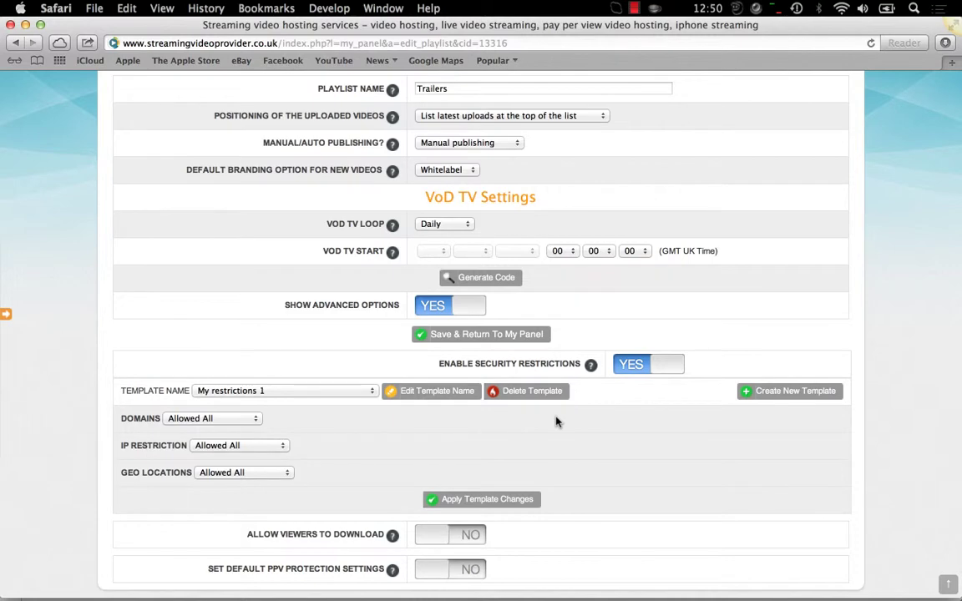
scroll(558, 497, "down", 2)
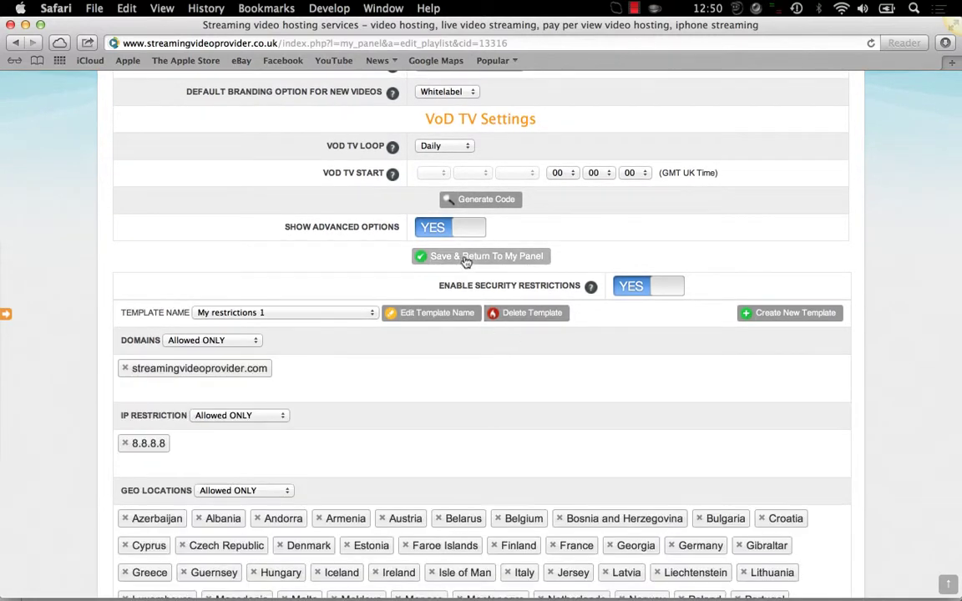
left_click(465, 260)
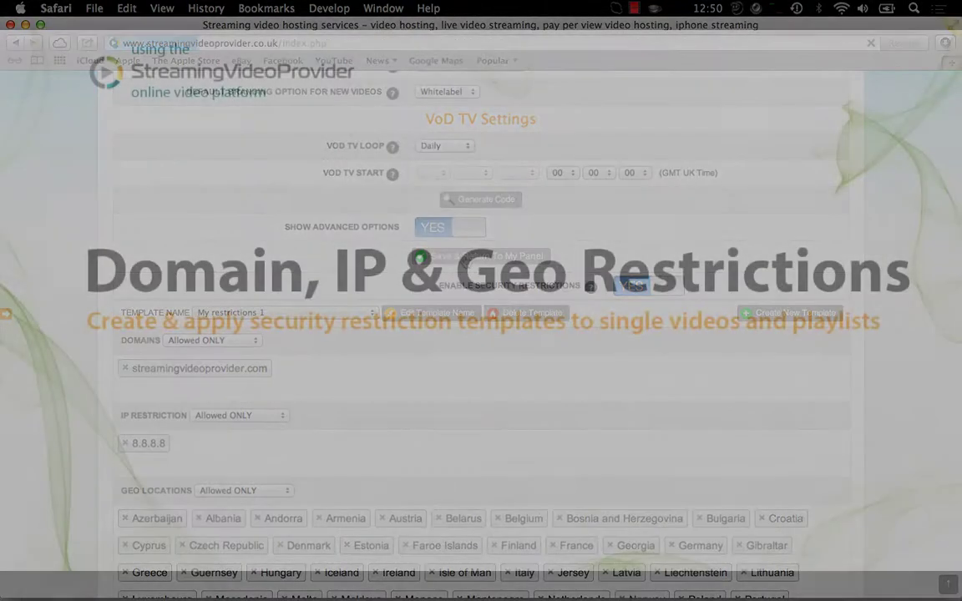